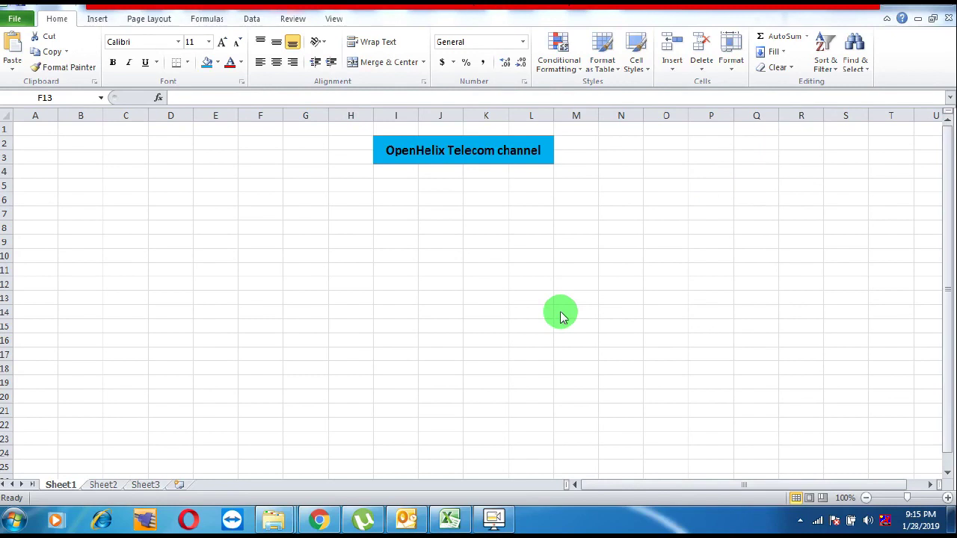
Step: Enter 23, 24 and 25 in cells H6, H7 and H8
left_click(361, 196)
type("23")
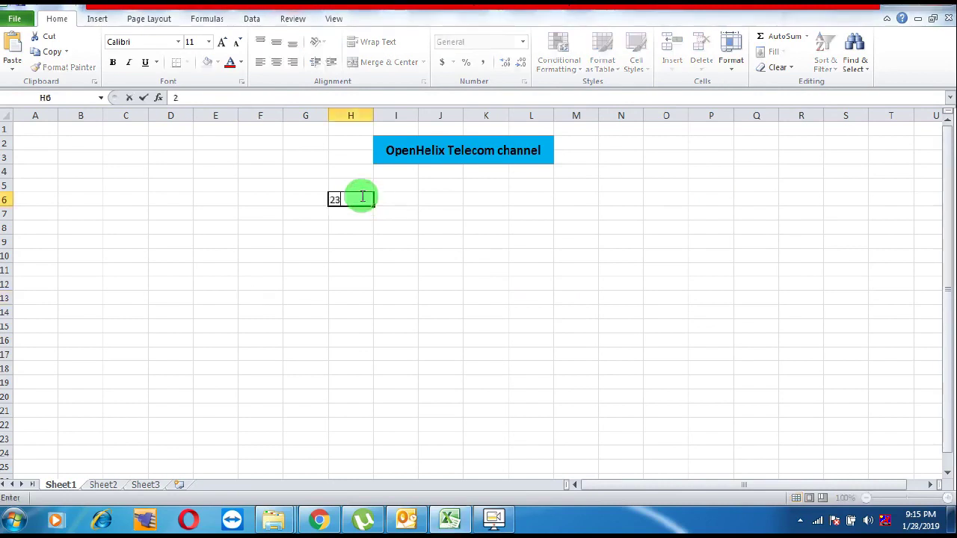
left_click(347, 213)
type("24")
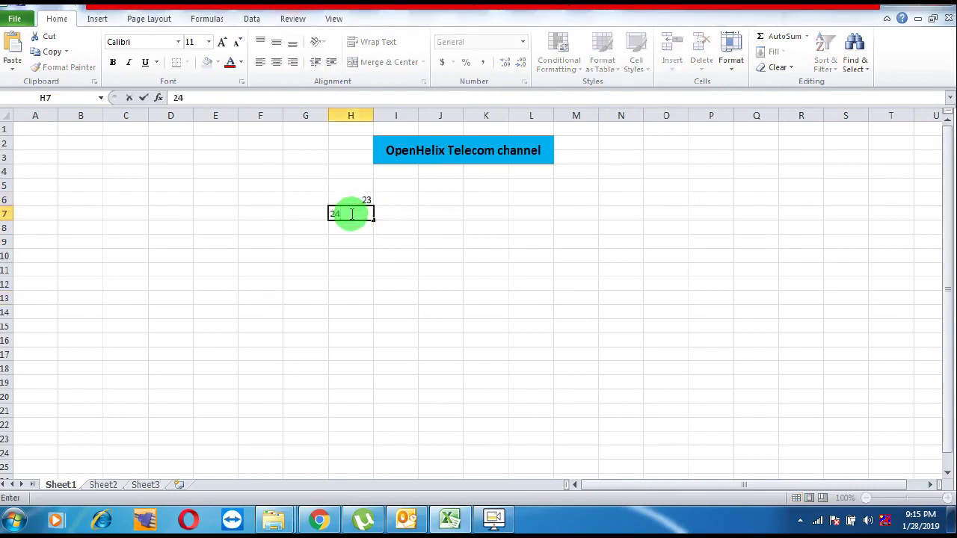
left_click(348, 229)
type("25")
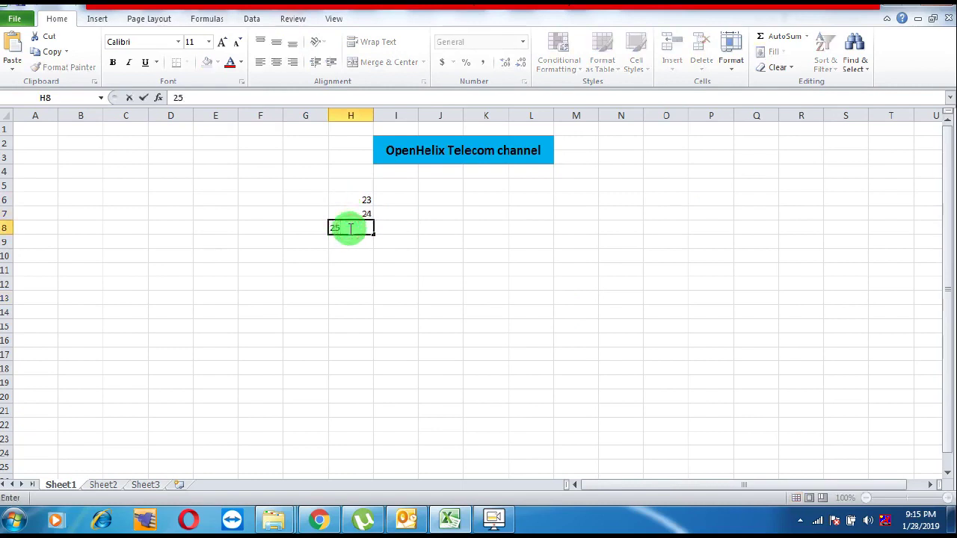
left_click(354, 241)
Step: Enter 100 in H9, 23 in H10 and 30 in H11, fixing the mistyped entries
type("1-0")
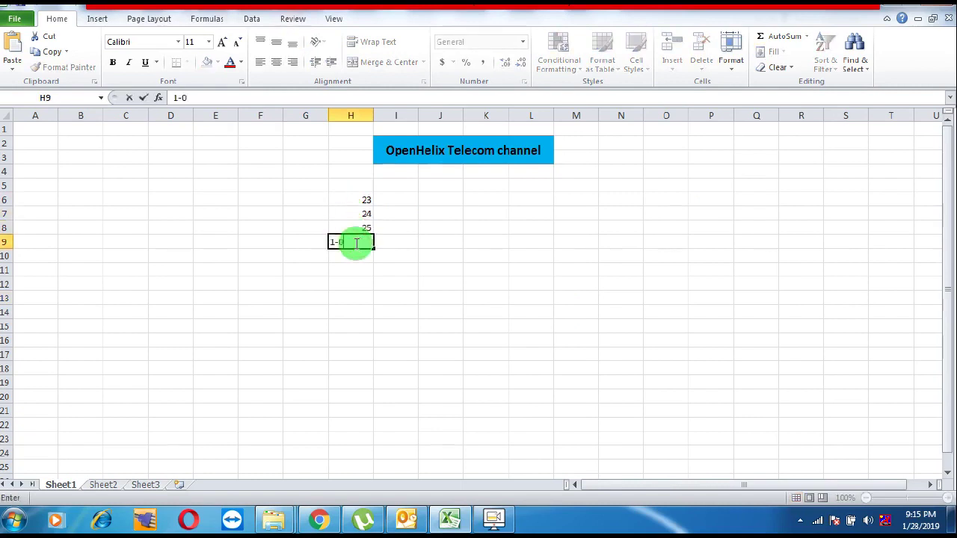
left_click(356, 243)
type("0")
left_click(359, 254)
type("39")
left_click(359, 265)
left_click(363, 257)
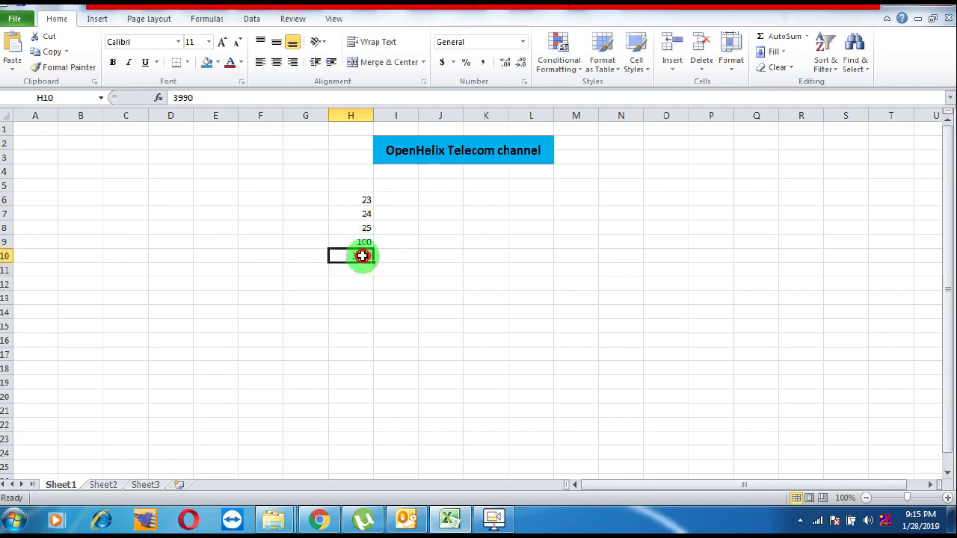
type("23")
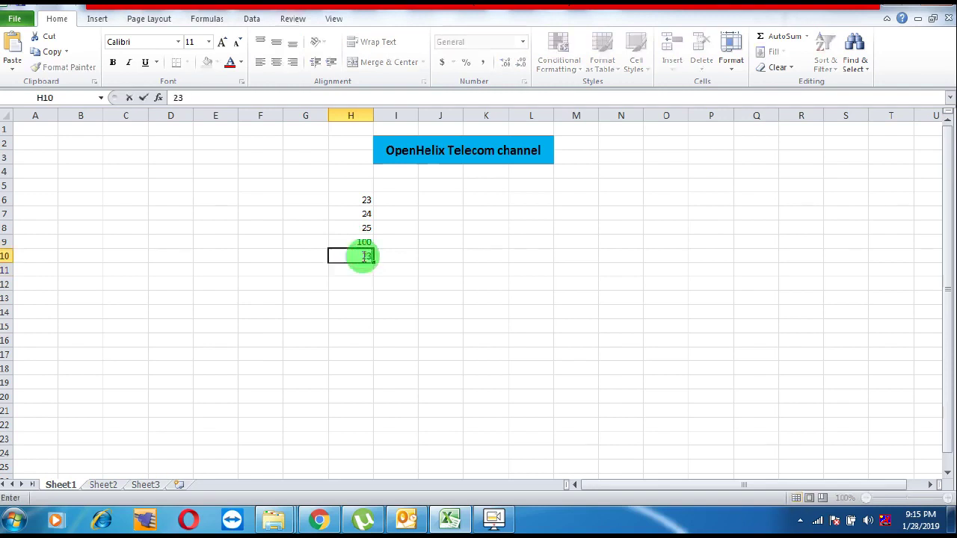
left_click(362, 271)
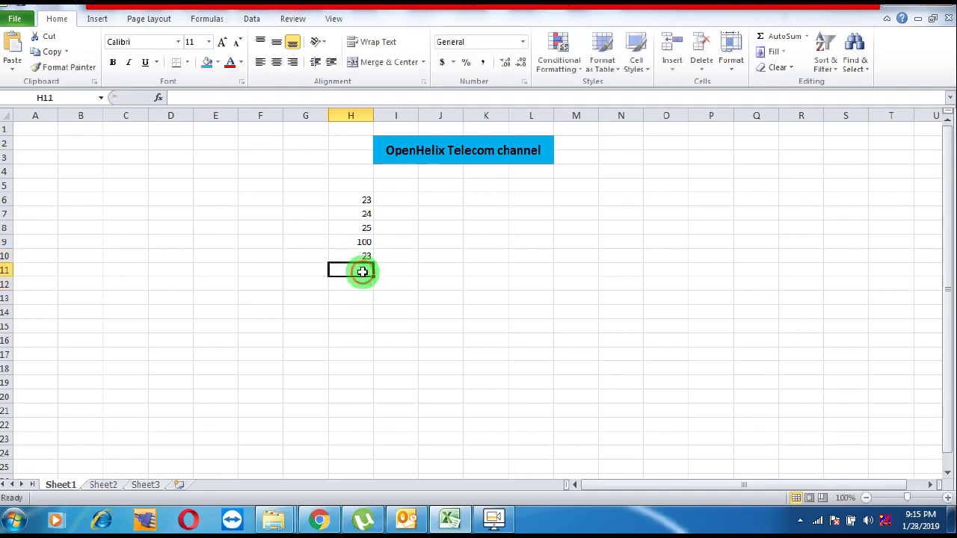
type("30")
left_click(362, 337)
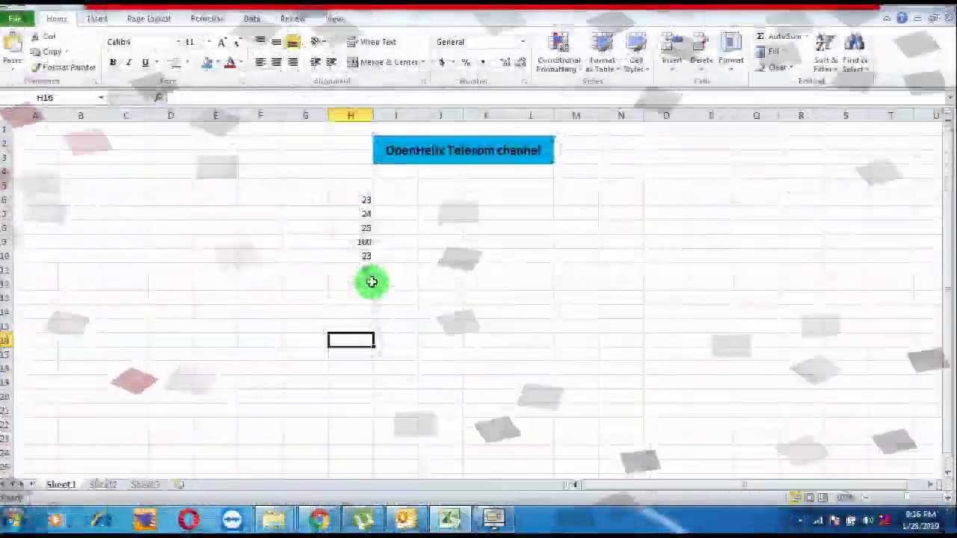
Step: Check the status-bar Sum of the H6:H11 numbers, then delete all six values
left_click(364, 201)
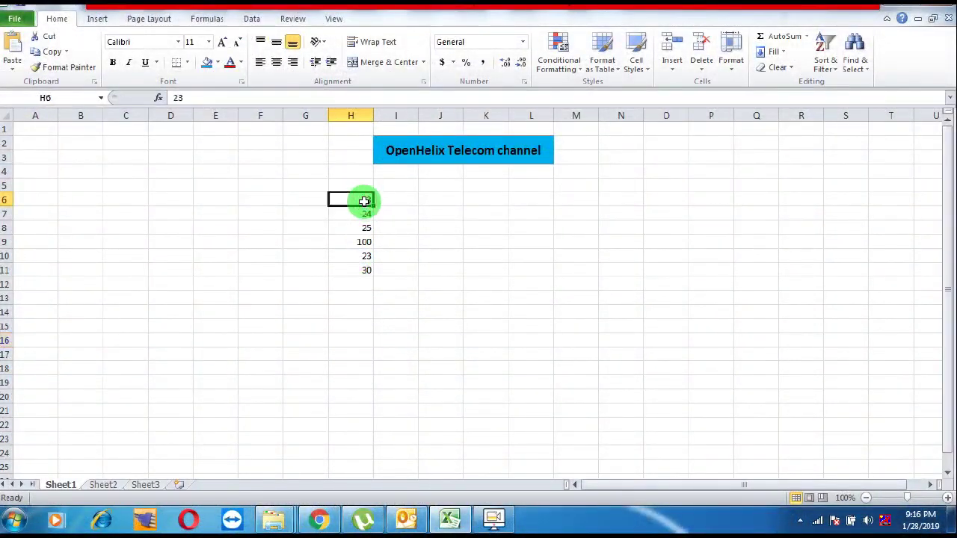
left_click_drag(364, 201, 364, 264)
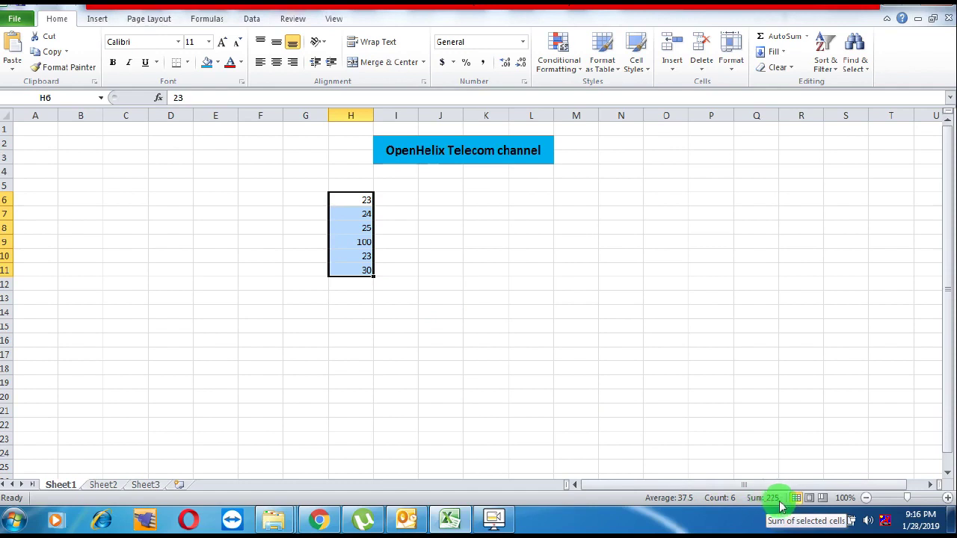
left_click(364, 267)
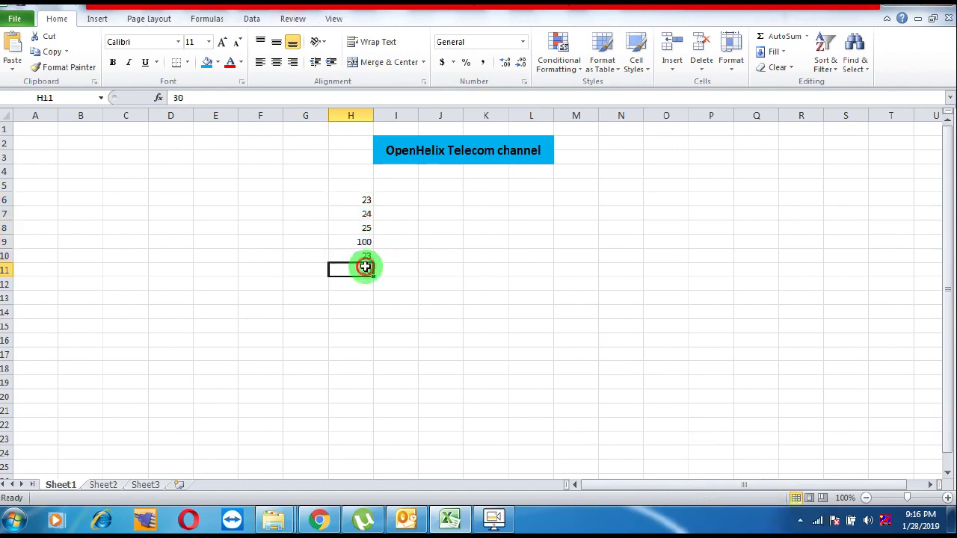
left_click_drag(364, 268, 364, 206)
key("Delete")
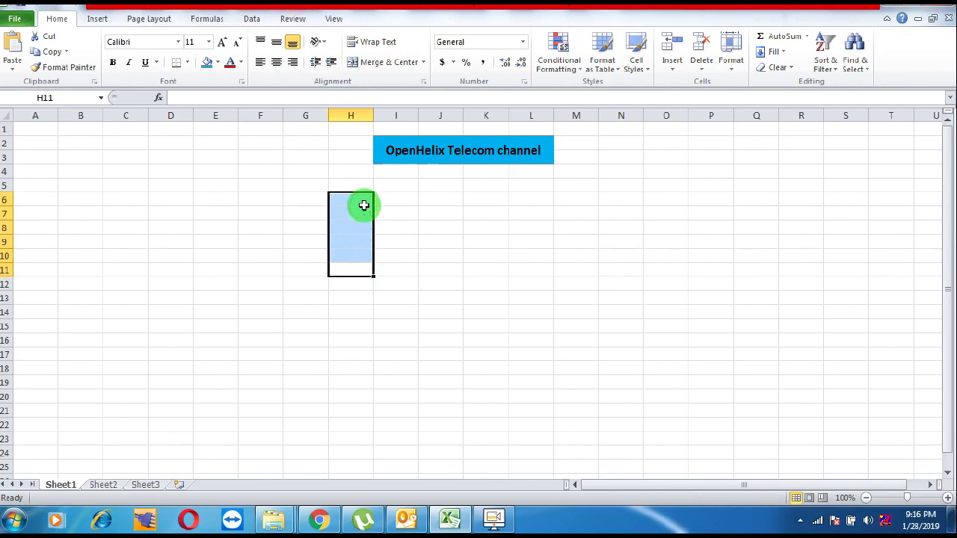
Step: Put 25 in both H6 and H7 and select them to see a Sum of 50
left_click(364, 205)
type("25")
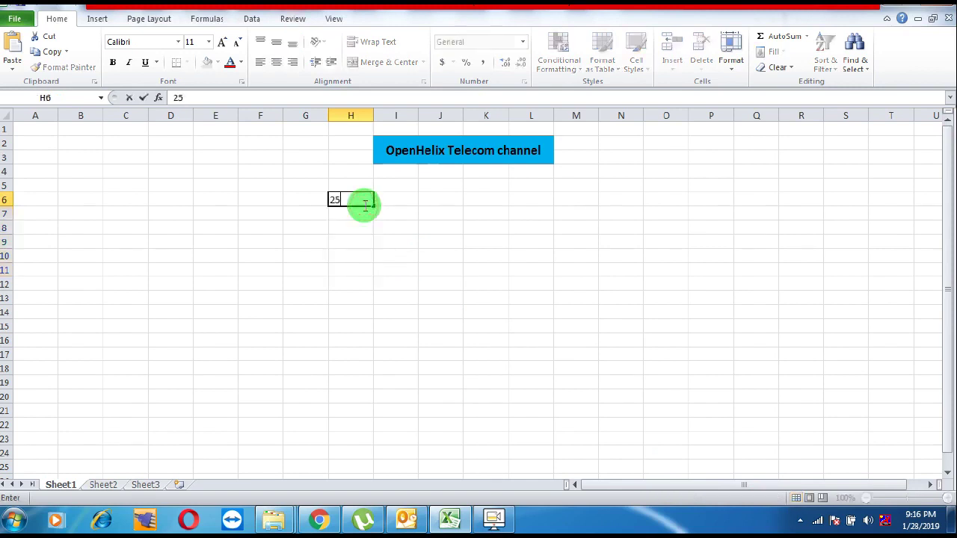
left_click(378, 271)
left_click(363, 211)
type("2")
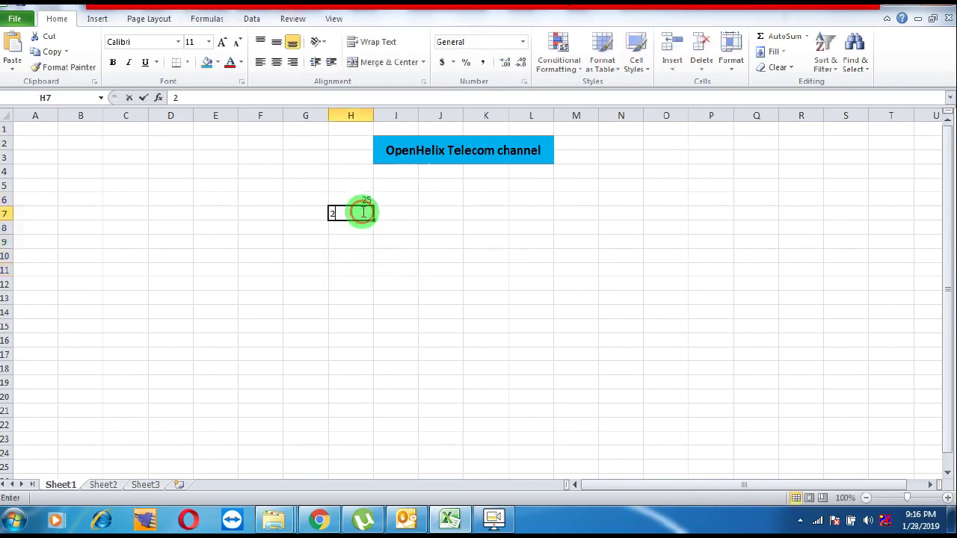
type("5")
left_click(390, 283)
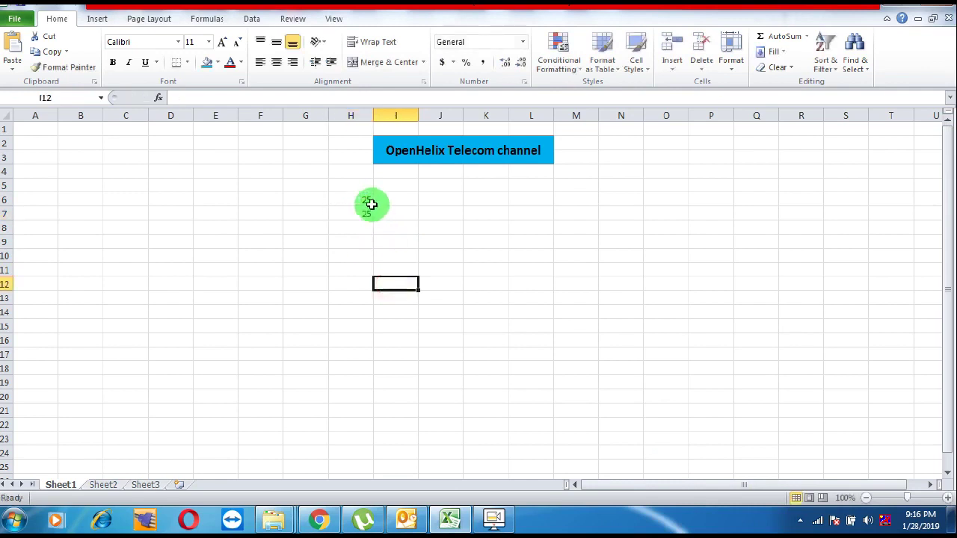
left_click_drag(365, 198, 365, 212)
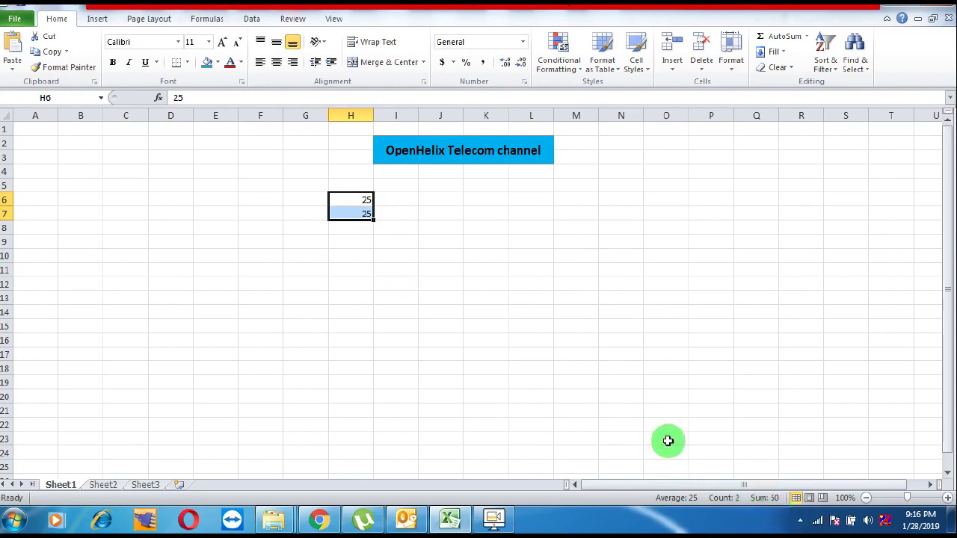
Step: Enter the formula =SUM(H6:H7) in H8 so it returns 50
left_click(568, 366)
left_click(356, 229)
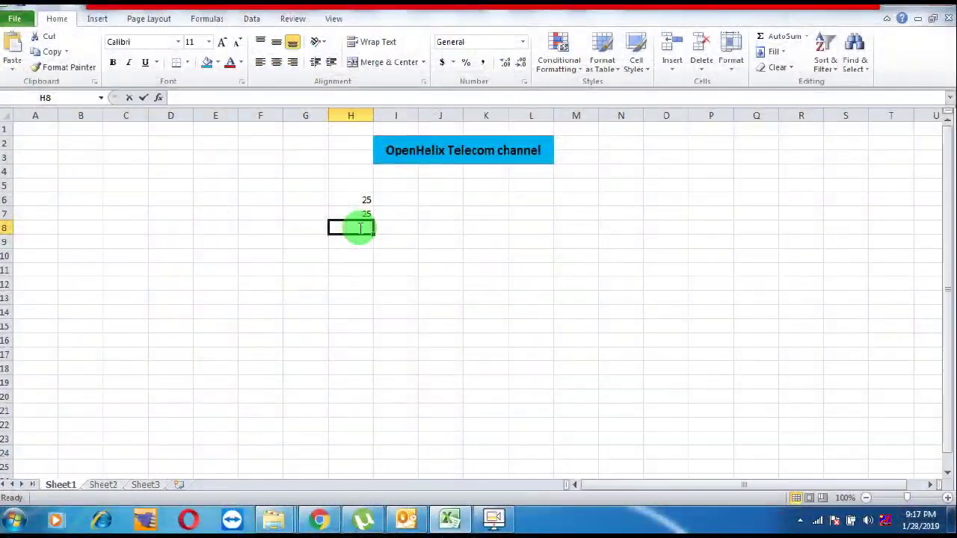
type("=s")
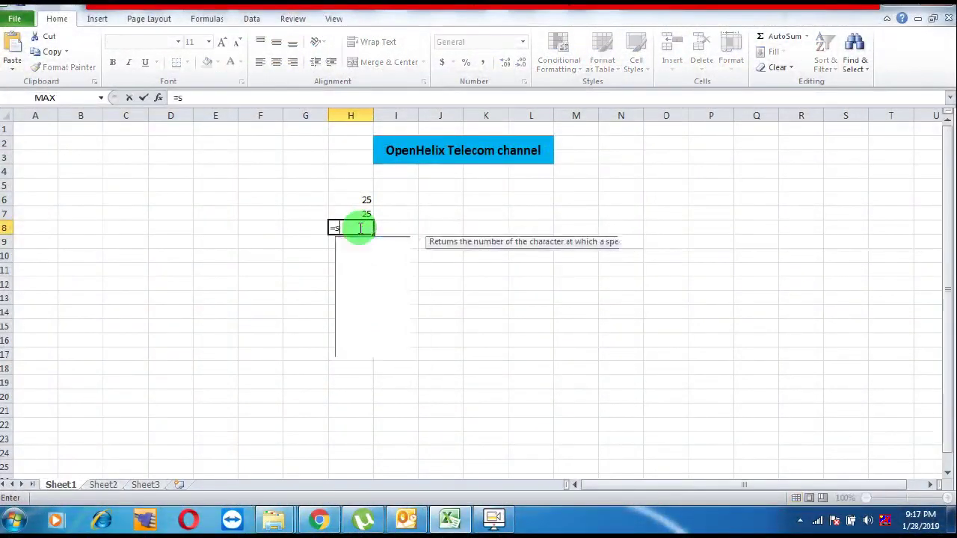
type("um")
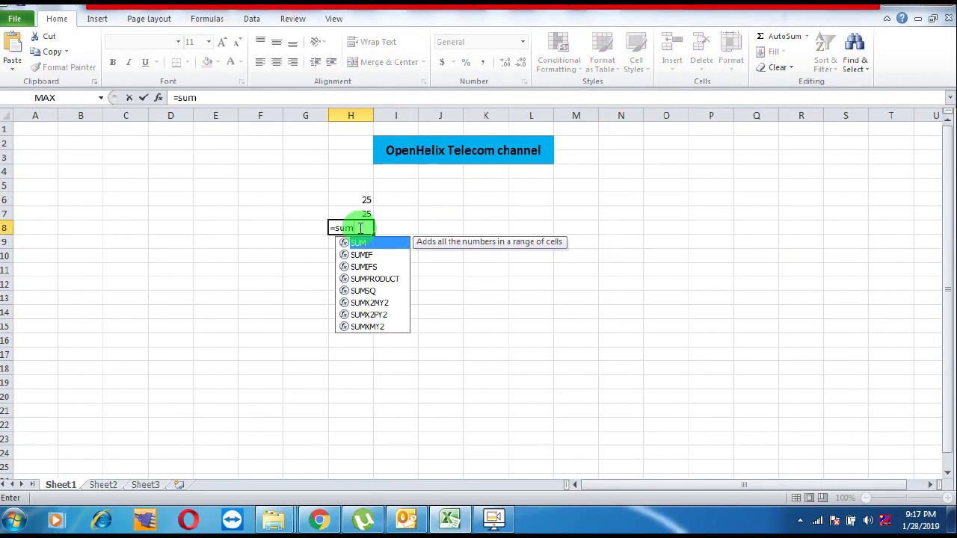
left_click_drag(364, 196, 364, 207)
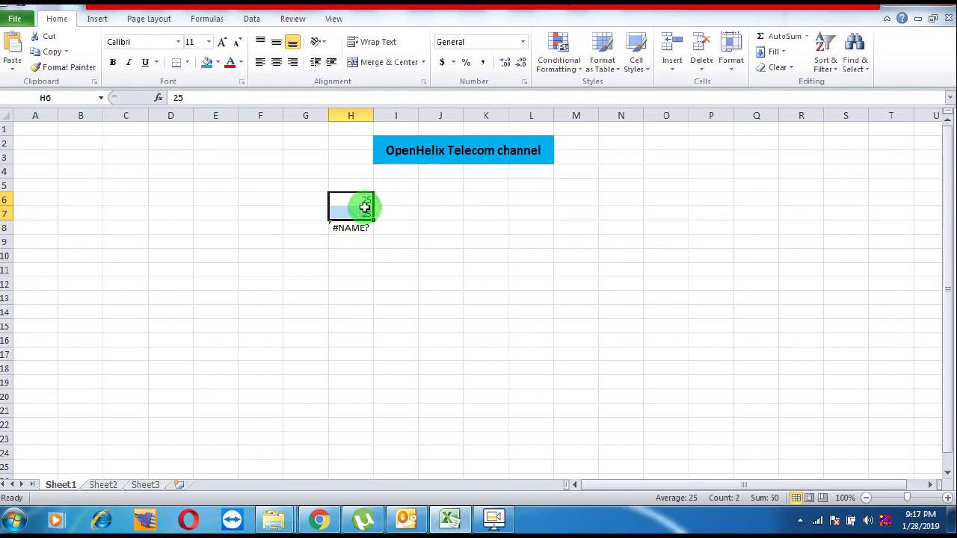
left_click(367, 226)
double_click(367, 226)
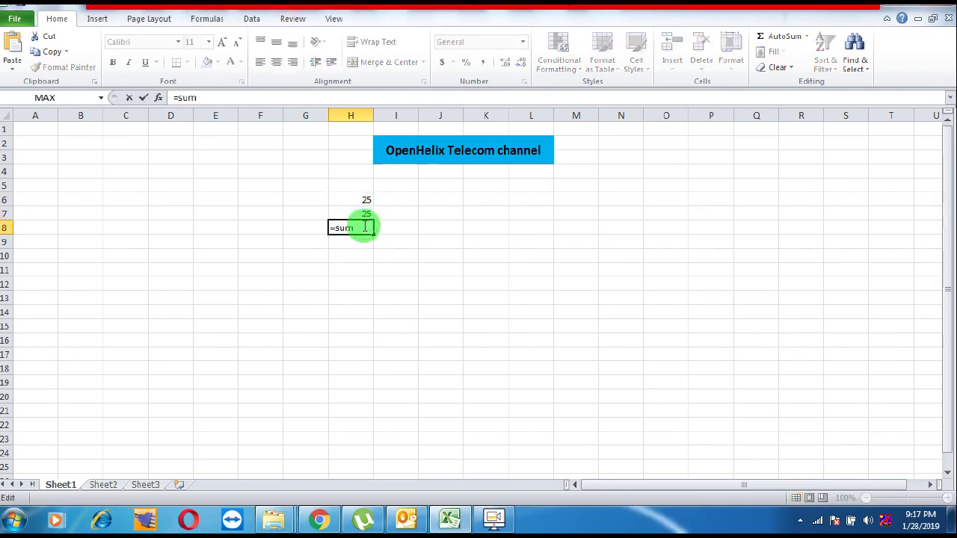
type("(")
left_click_drag(364, 199, 364, 211)
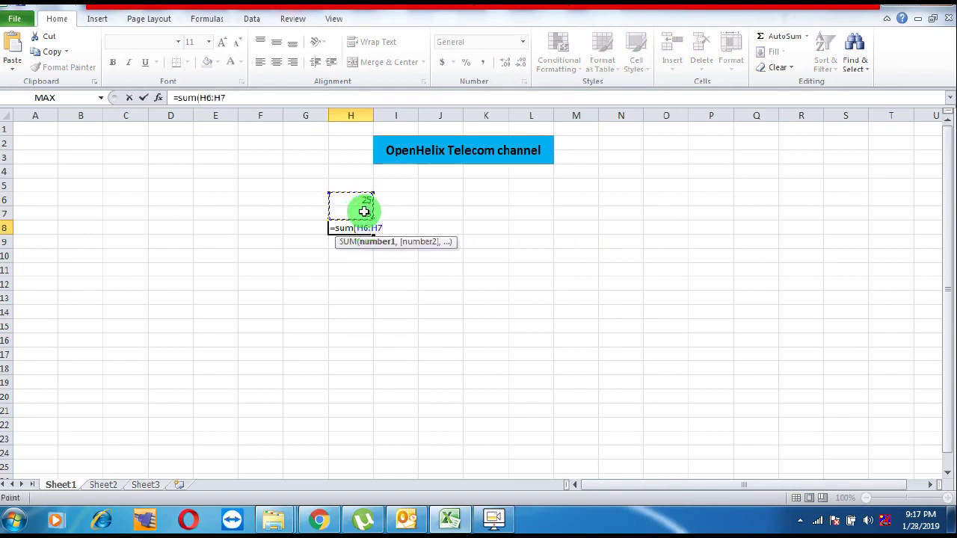
key("Return")
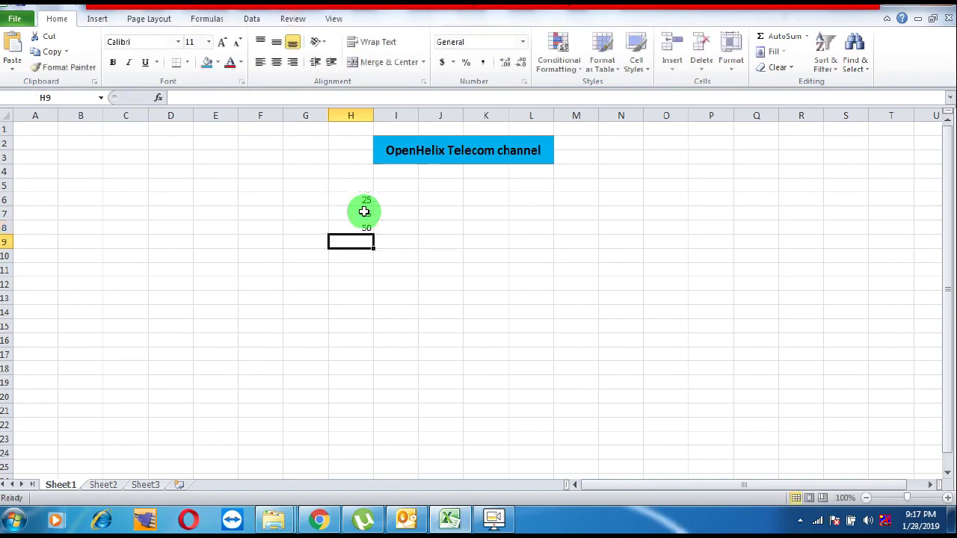
left_click(404, 282)
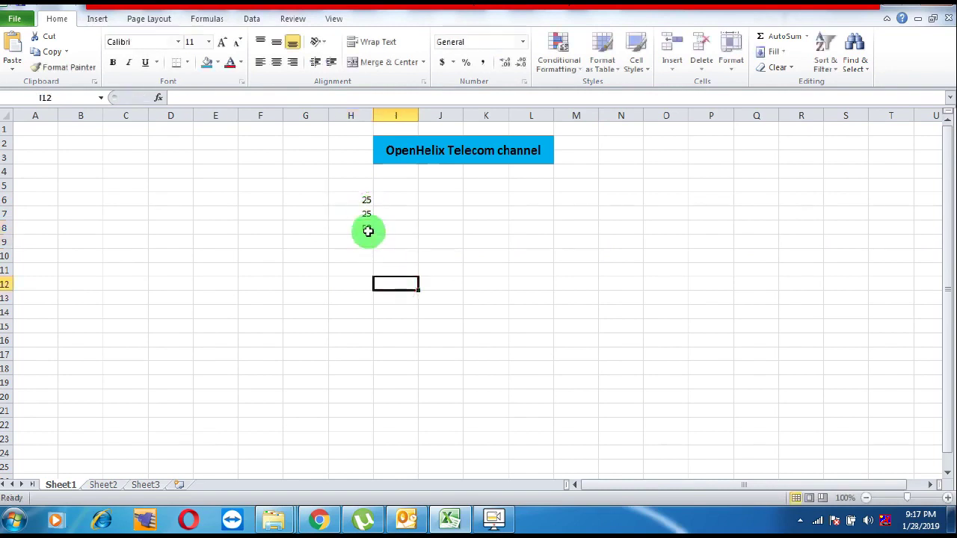
left_click(365, 230)
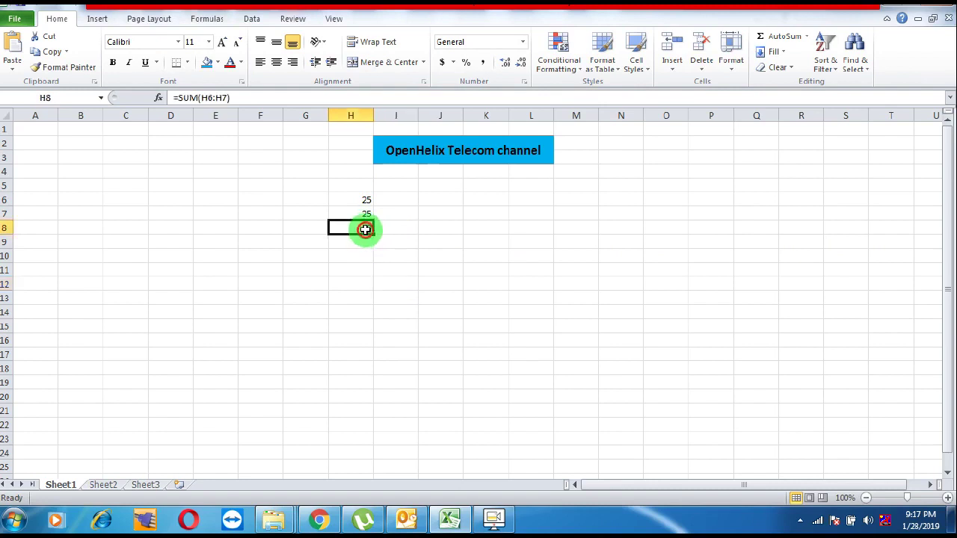
Step: Add 25 in H9 and 100 in H10, bringing the column to five numbers
left_click(365, 241)
type("25")
left_click(367, 255)
type("100")
left_click(414, 308)
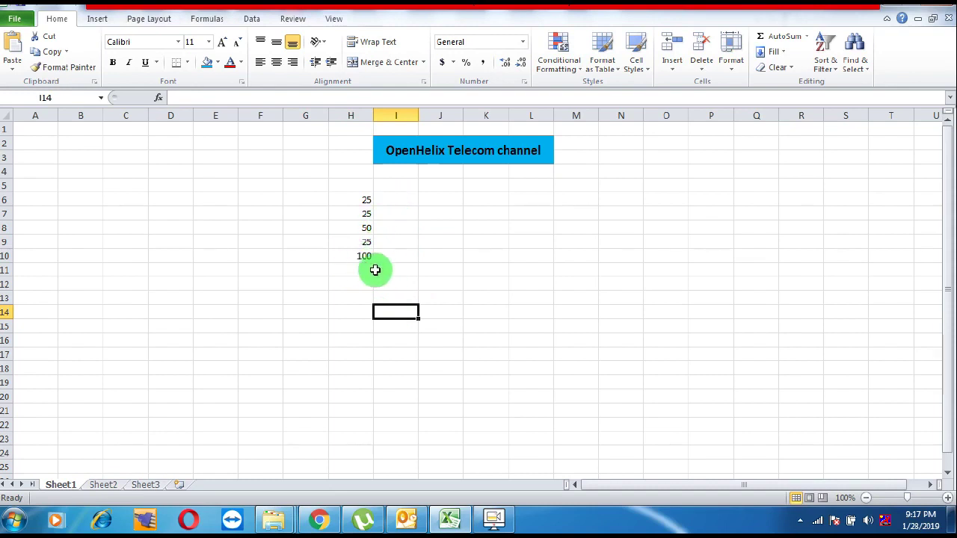
left_click_drag(363, 269, 345, 196)
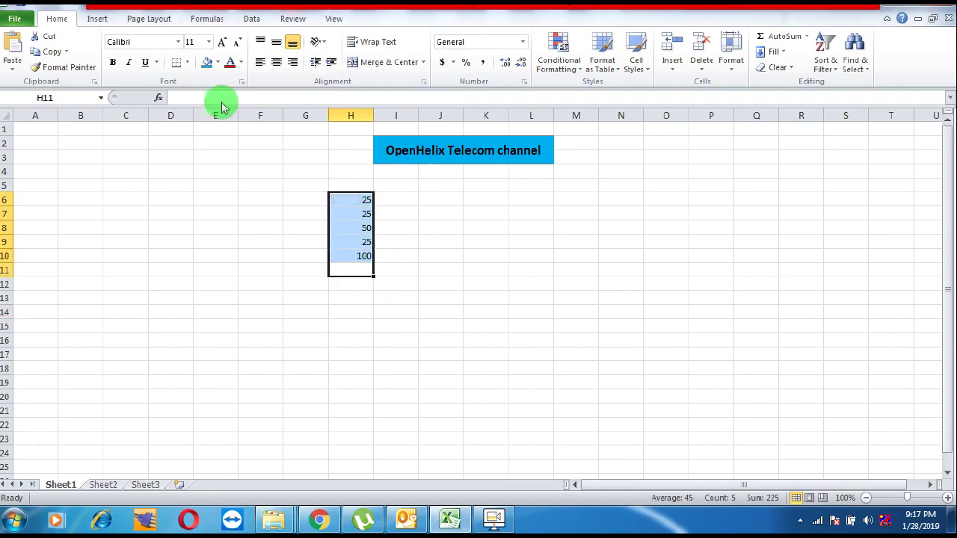
Step: Apply All Borders to the selected range H6:H11
left_click(187, 62)
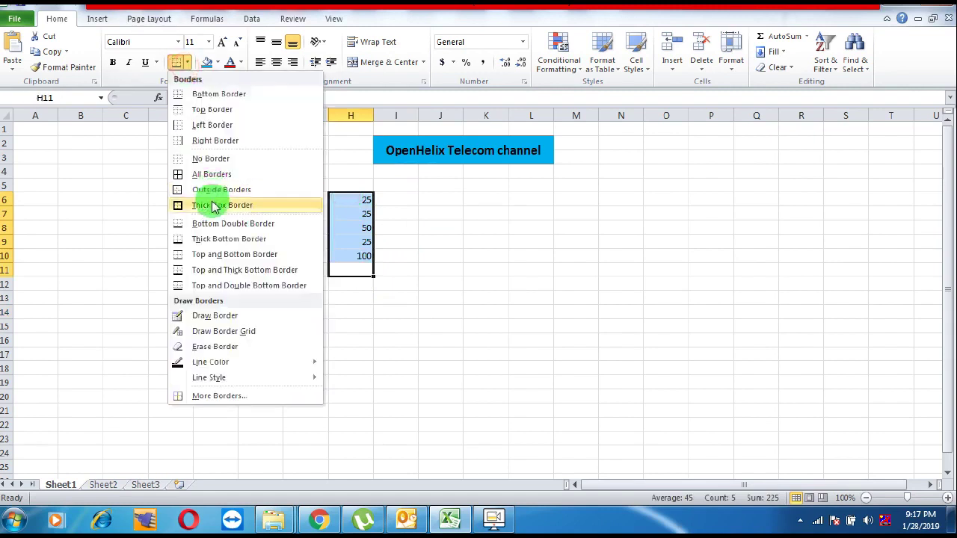
left_click(237, 172)
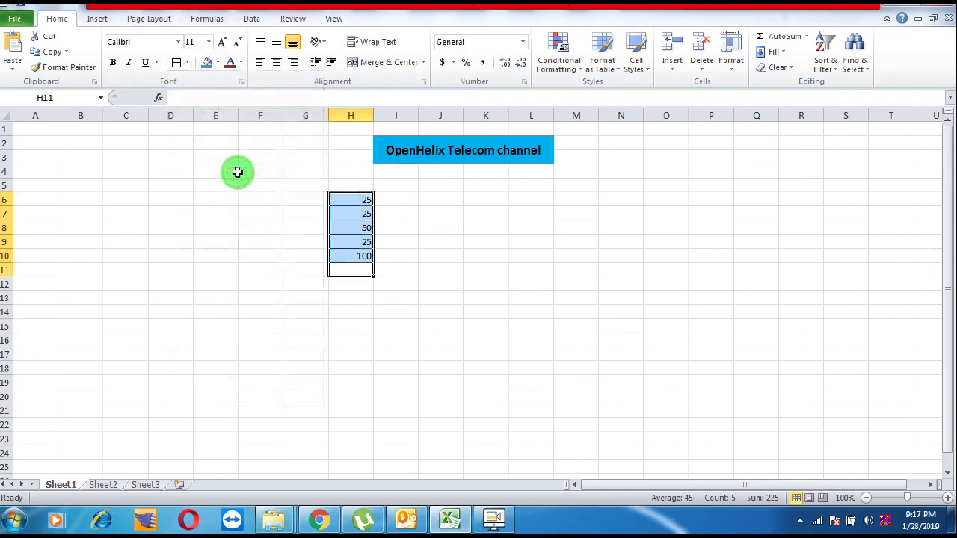
left_click(393, 294)
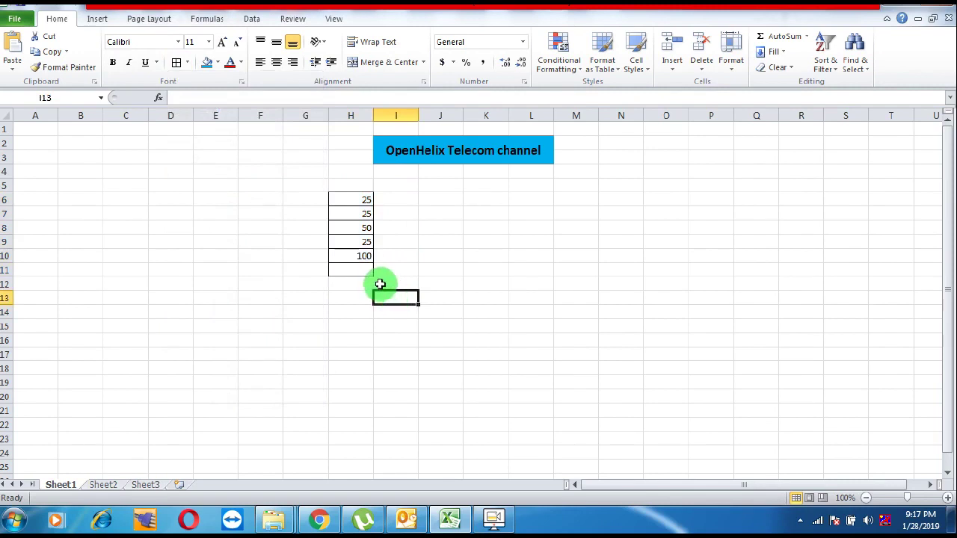
Step: Label G11 'total' and give that cell a border
left_click(309, 270)
type("=")
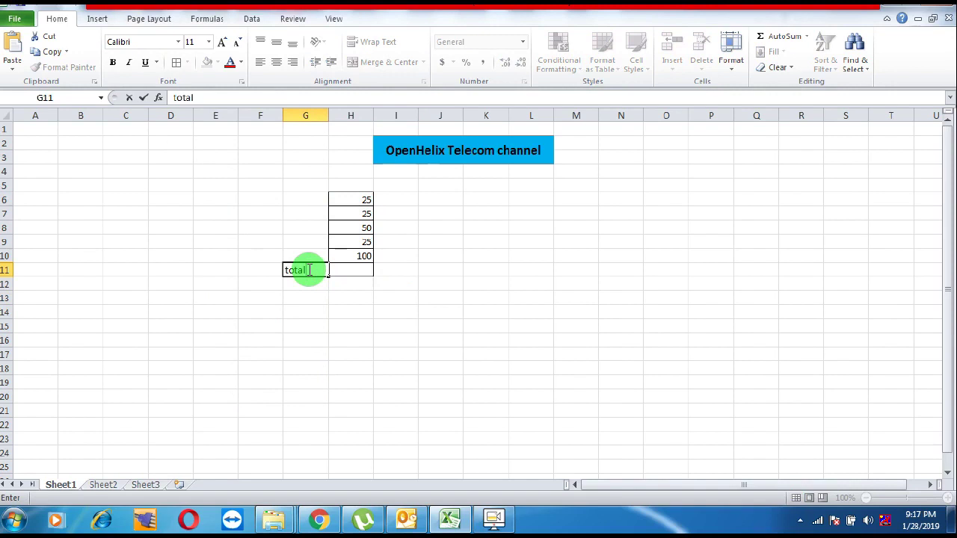
left_click(397, 340)
left_click(316, 270)
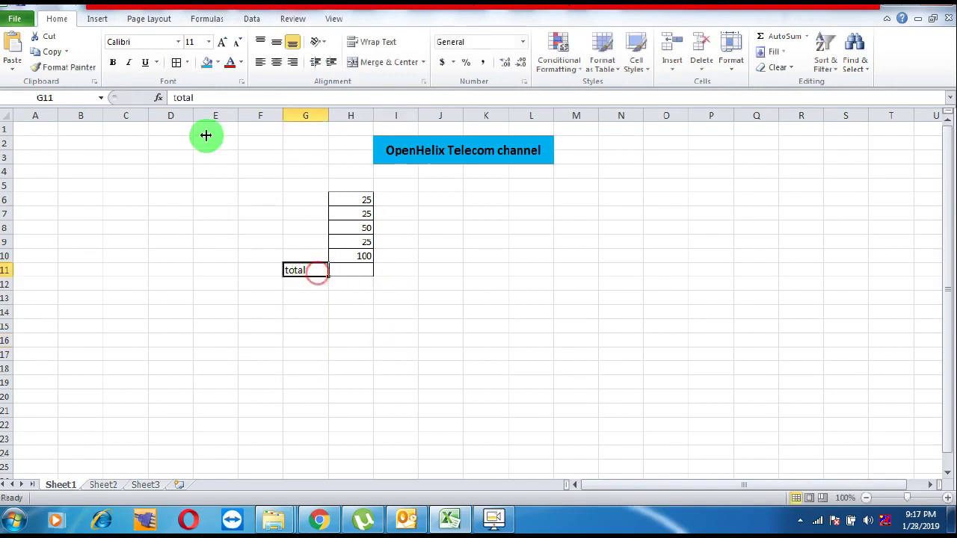
left_click(177, 62)
left_click(305, 324)
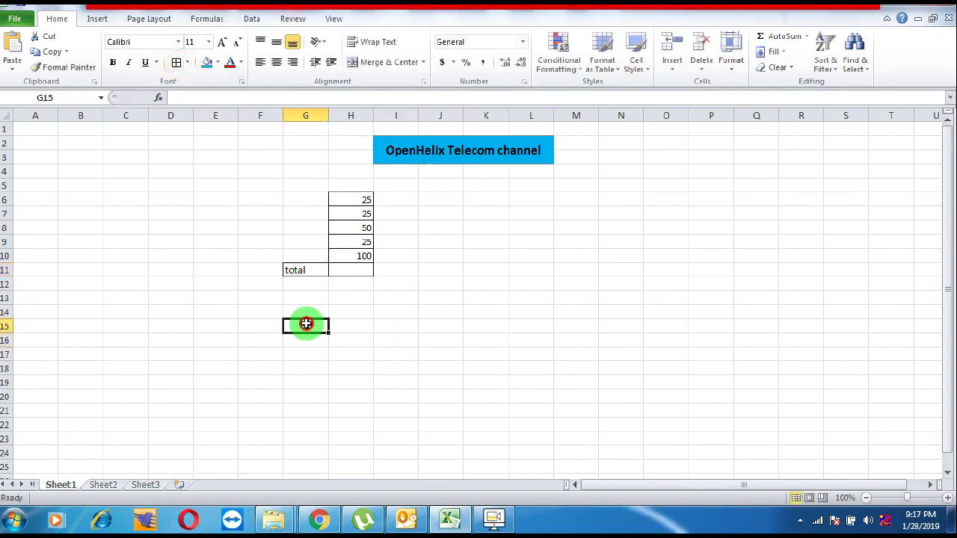
double_click(353, 269)
type("=")
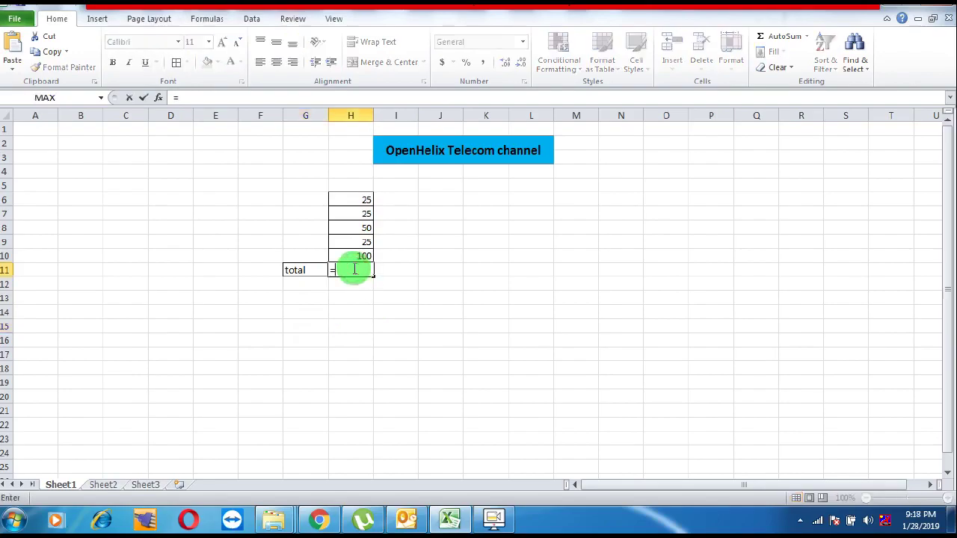
Step: Enter =SUM(H6:H10) in H11 so it displays 225
type("sum")
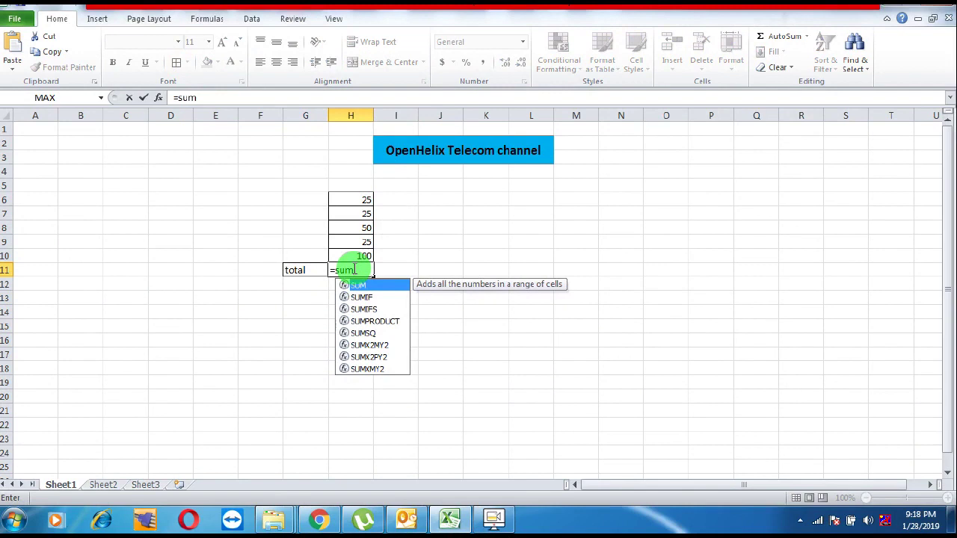
type("(")
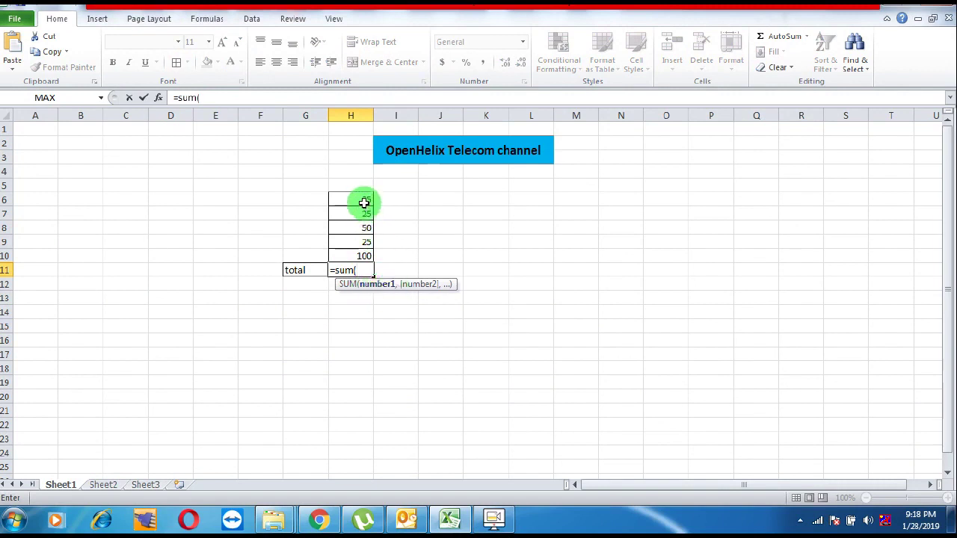
left_click_drag(364, 202, 362, 256)
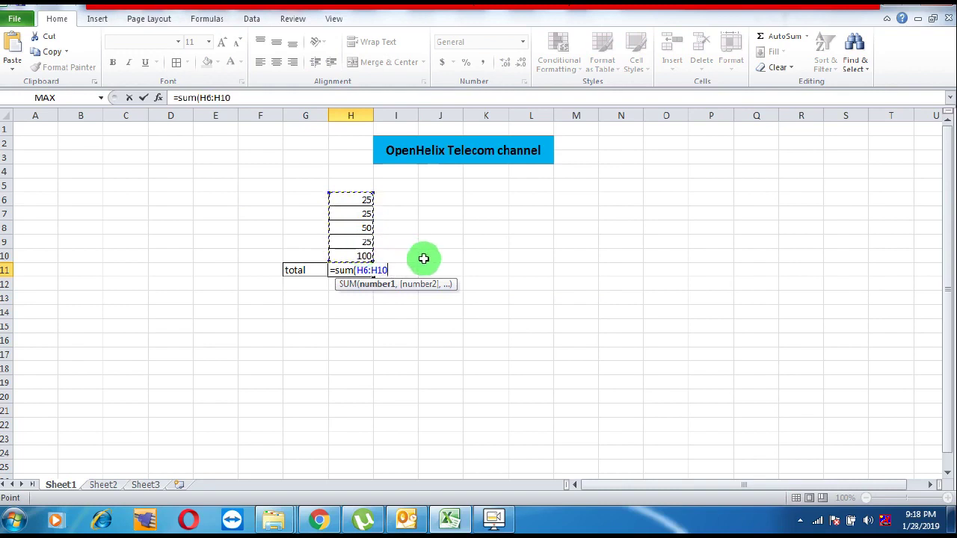
type(")")
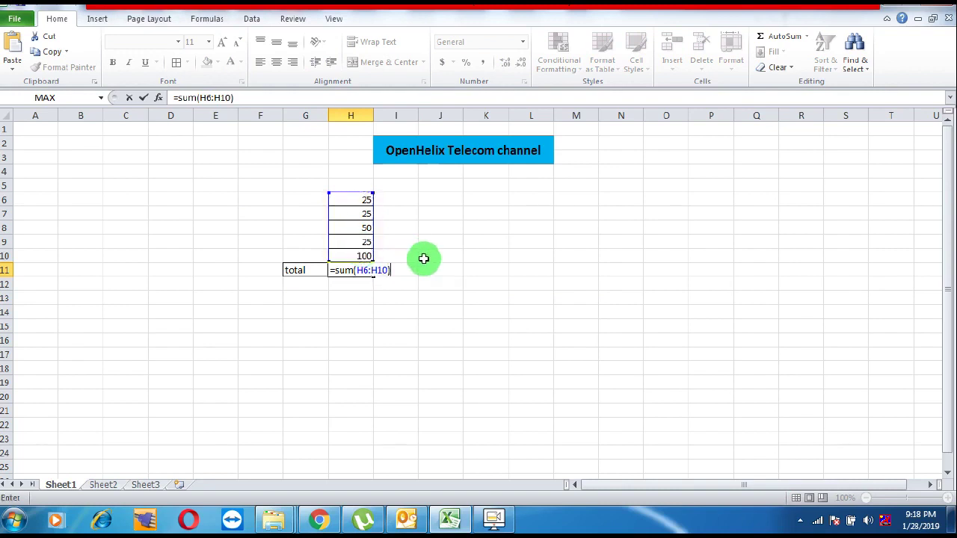
key("Return")
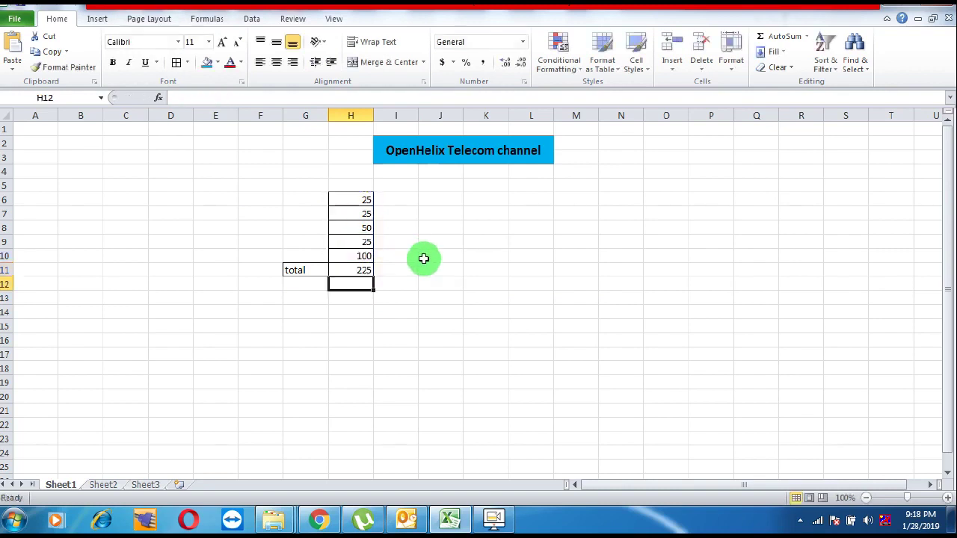
left_click(412, 353)
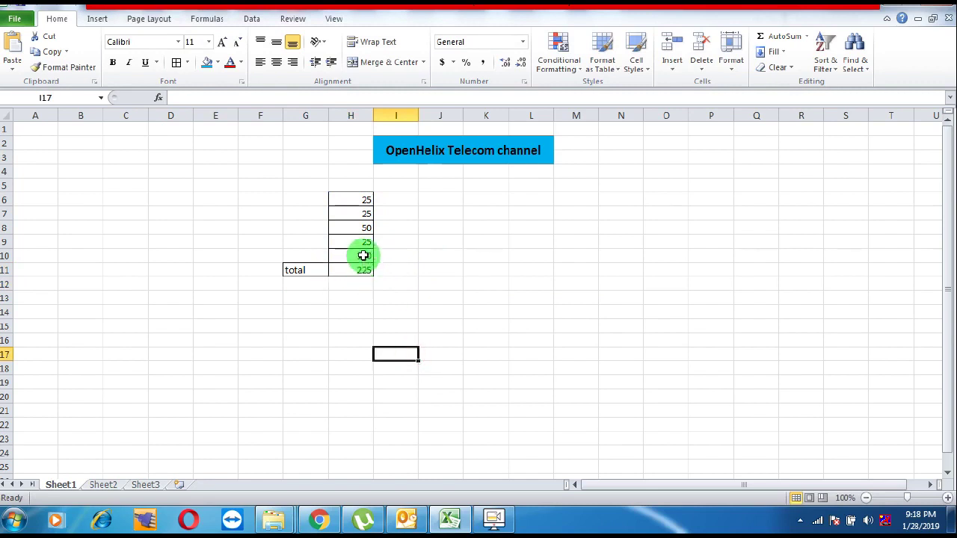
left_click(363, 200)
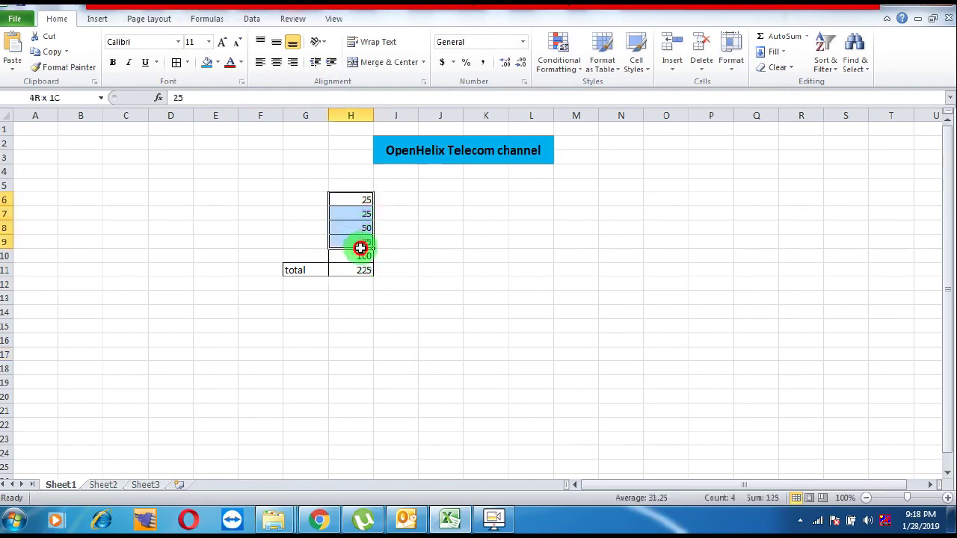
left_click_drag(363, 200, 360, 252)
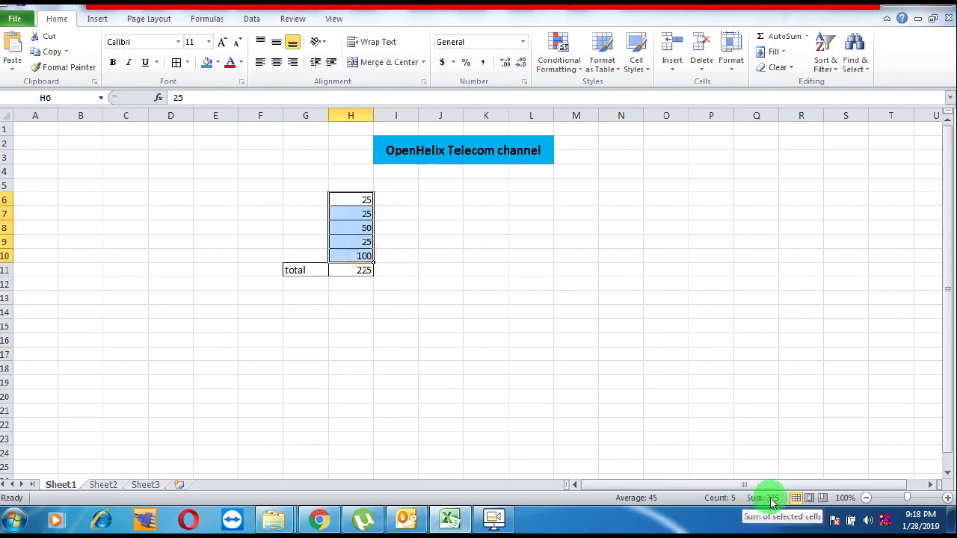
left_click(388, 283)
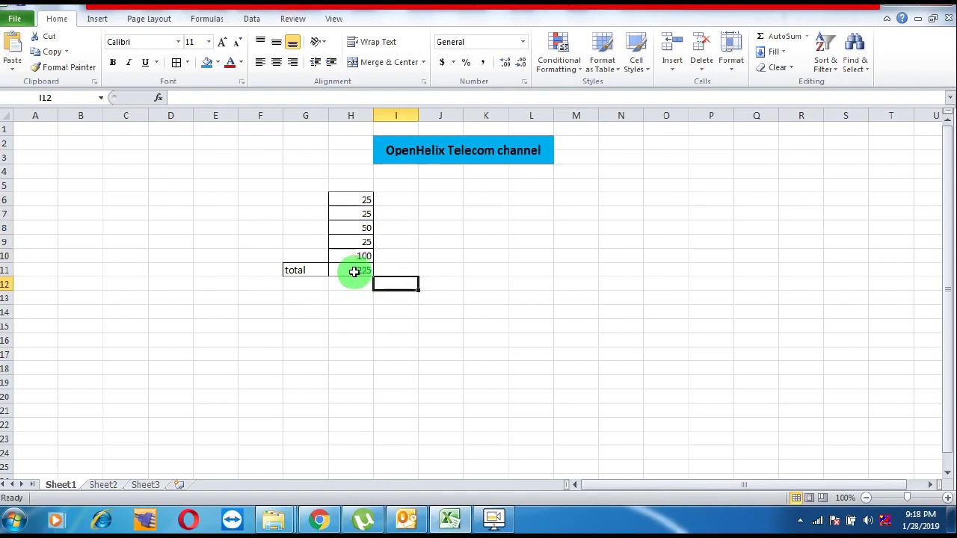